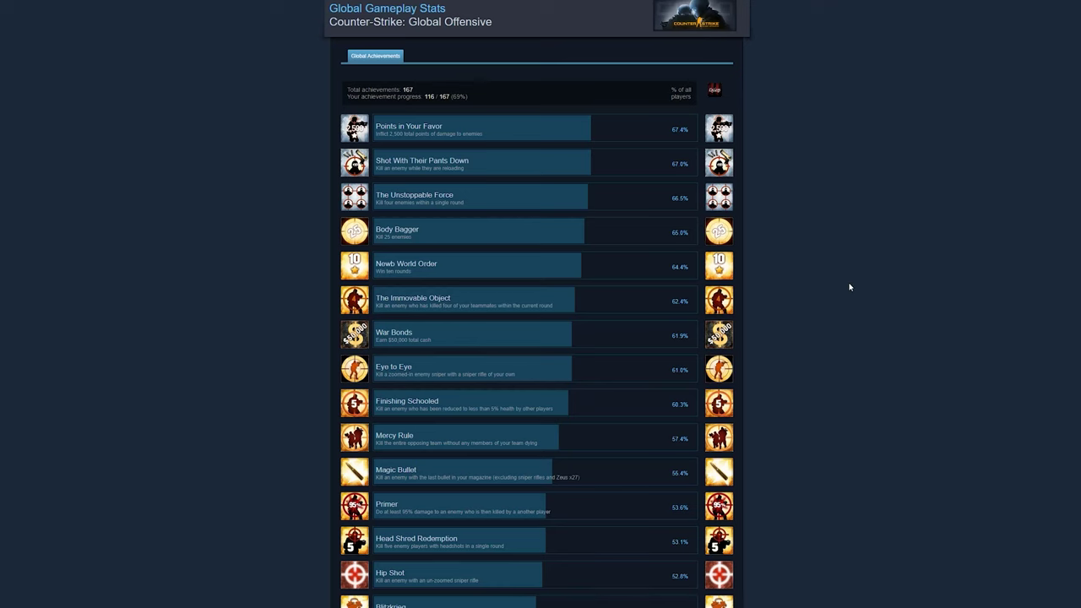
Look through the global achievement list for Counter-Strike: Global Offensive and the completion percentages of its entries
scroll(850, 287, "down", 8)
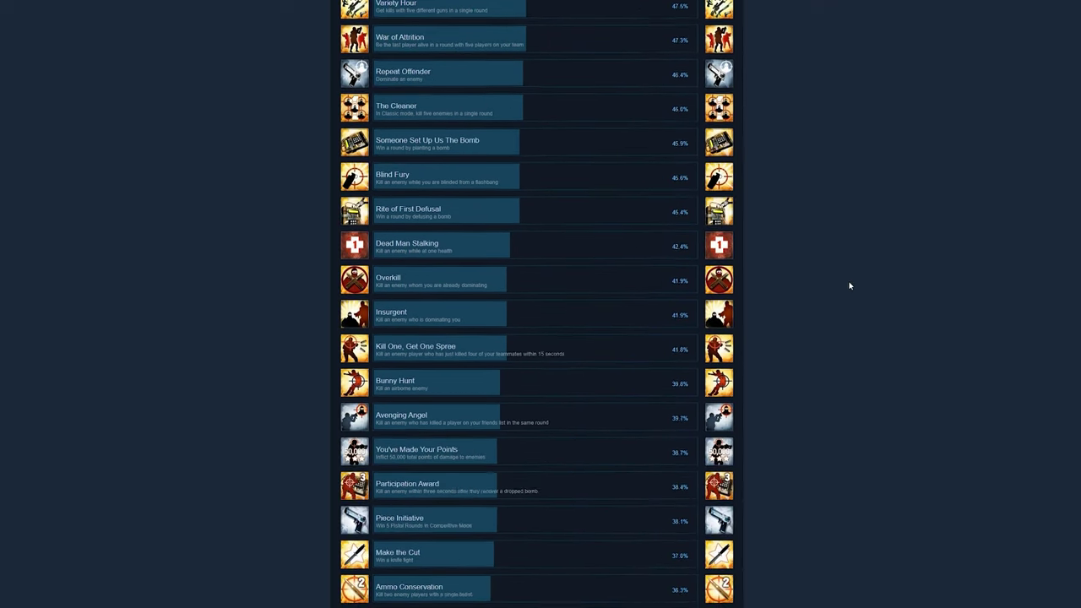
scroll(850, 285, "down", 3)
scroll(849, 286, "up", 6)
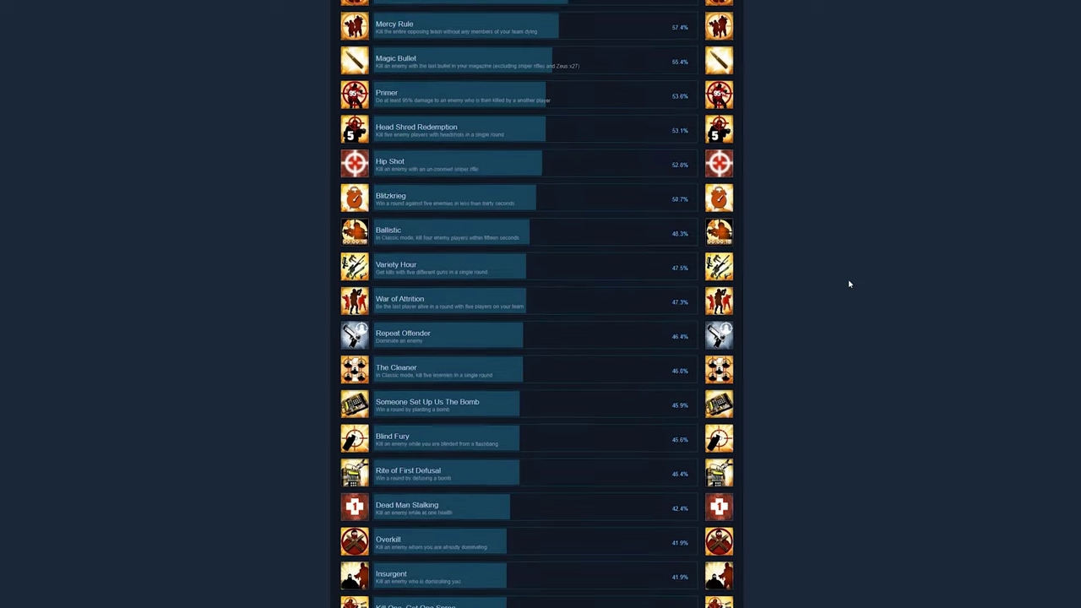
scroll(850, 284, "up", 5)
scroll(850, 284, "down", 1)
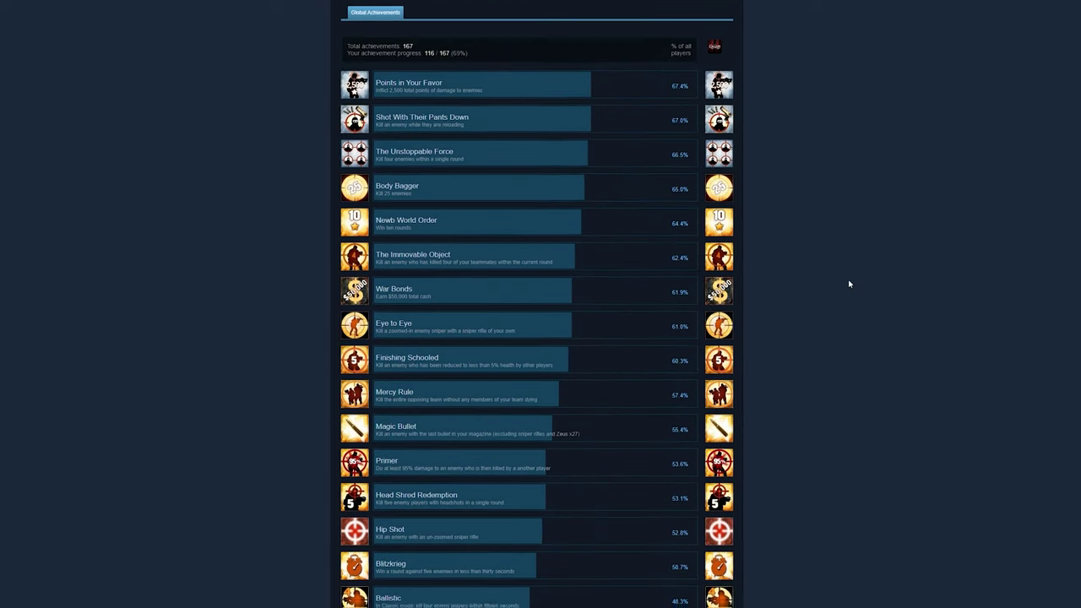
scroll(841, 283, "up", 1)
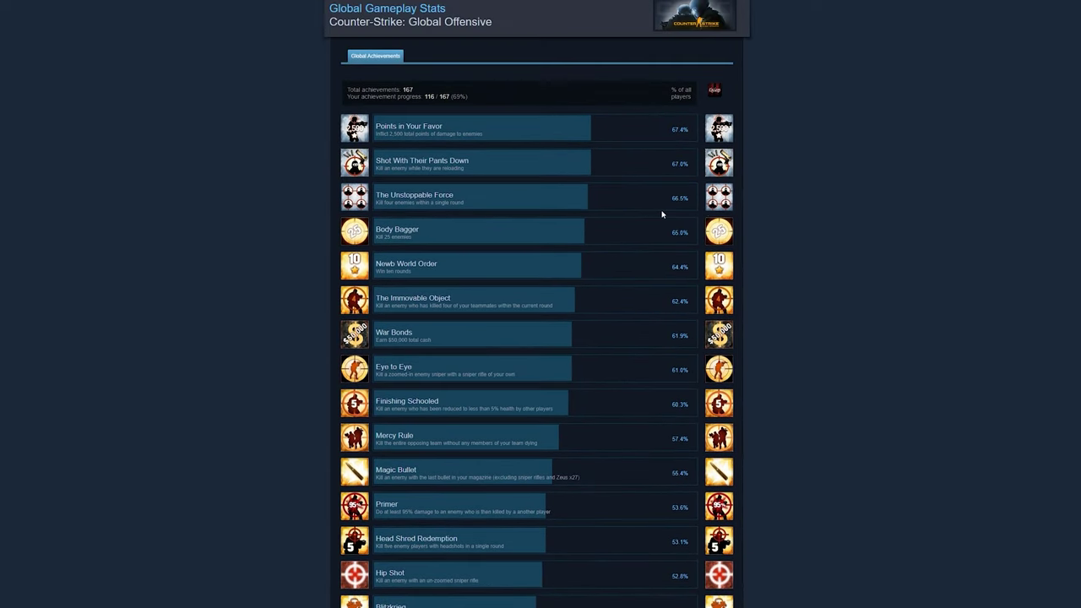
scroll(928, 242, "down", 5)
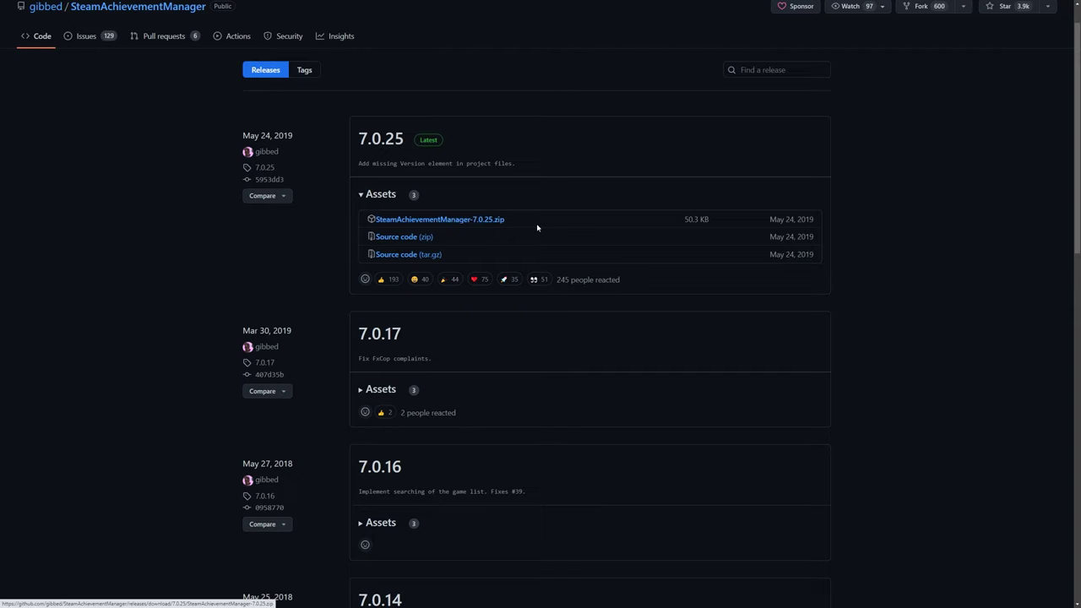
Download SteamAchievementManager-7.0.25.zip from the latest GitHub release and open the downloaded archive
left_click_drag(536, 225, 486, 230)
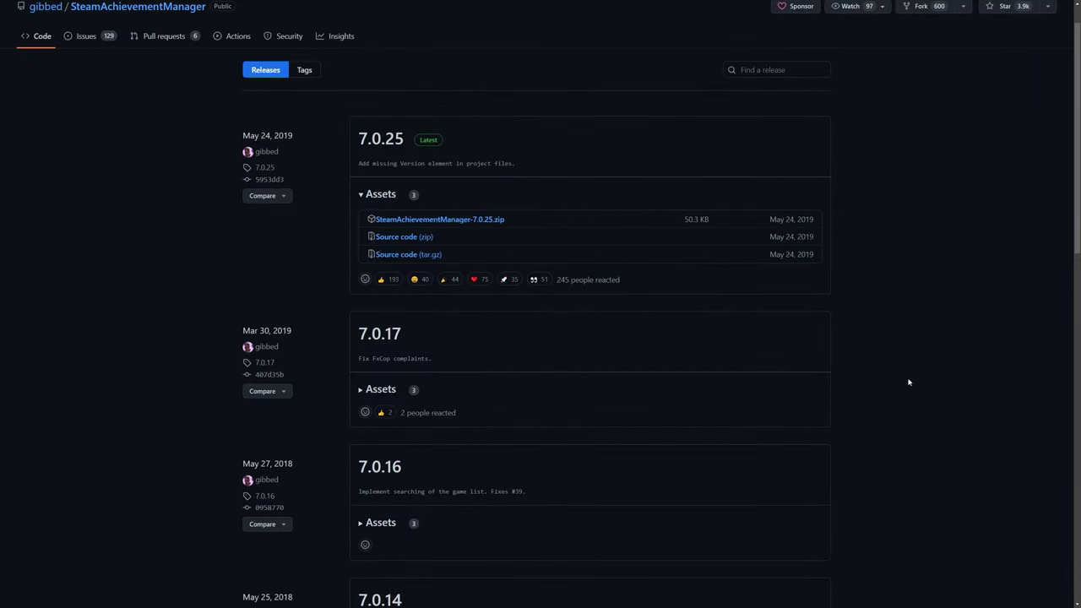
scroll(492, 196, "down", 1)
left_click(492, 177)
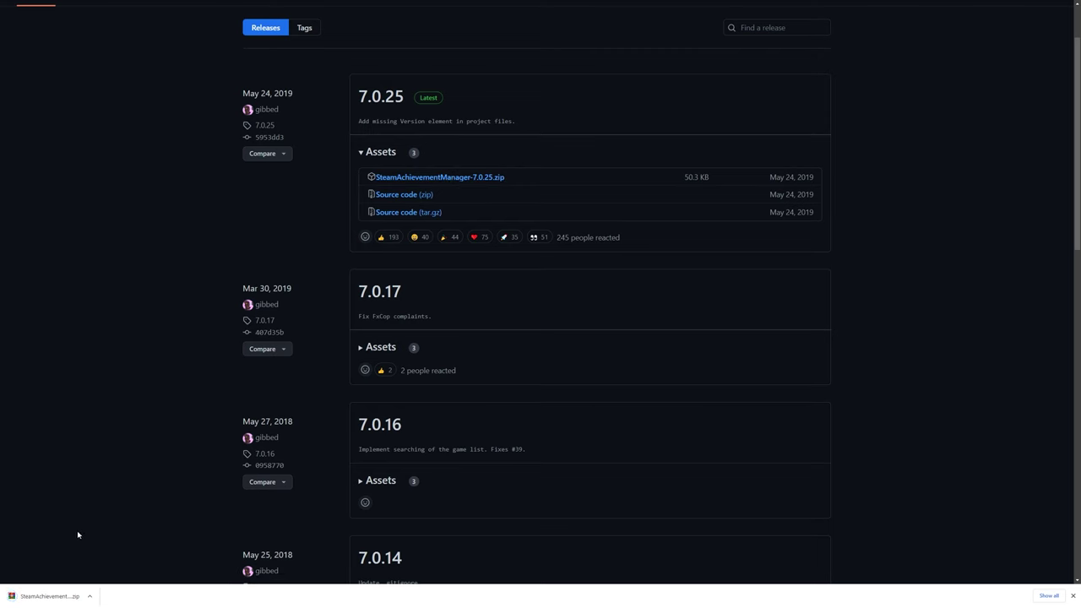
left_click(48, 595)
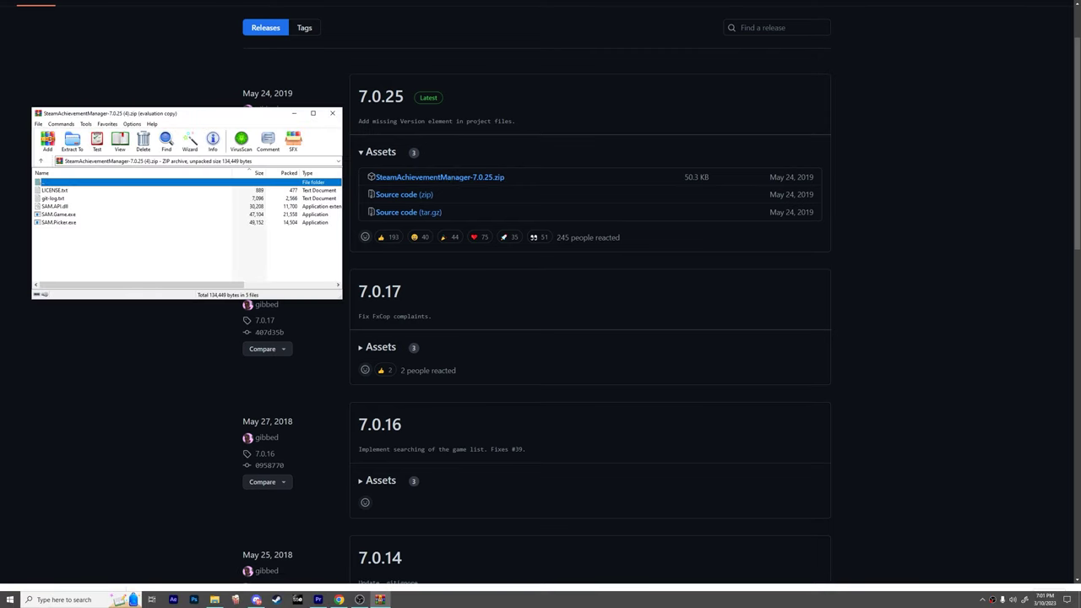
Extract all files of the archive into the Download folder inside Unlock All Achievements
key("super+e")
key("ctrl+a")
left_click_drag(87, 210, 673, 265)
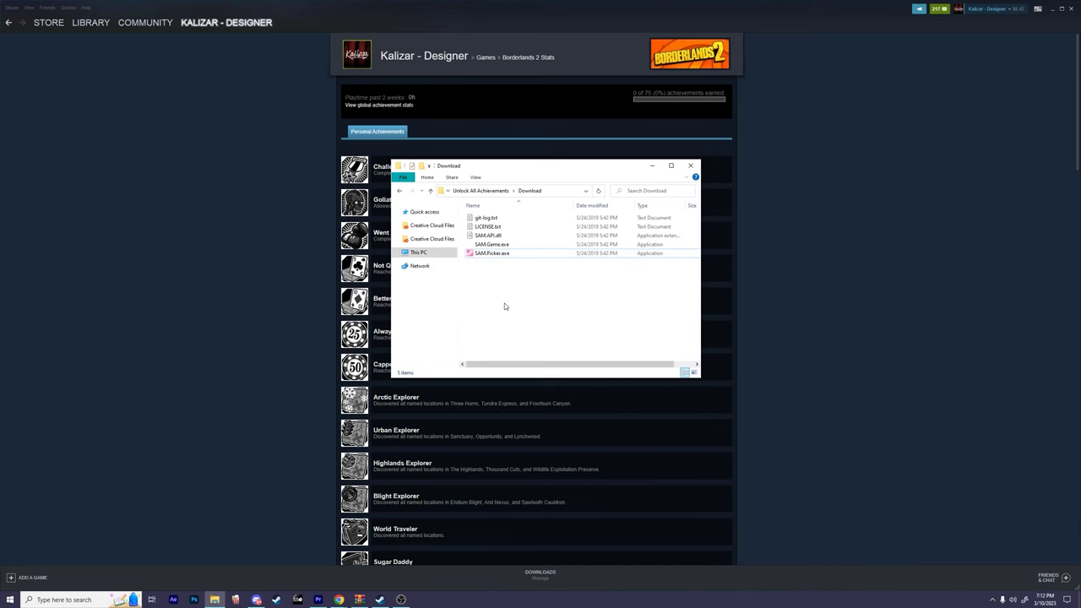
Launch SAM.Picker.exe and enlarge its window over the Steam page to show four games per row
double_click(512, 254)
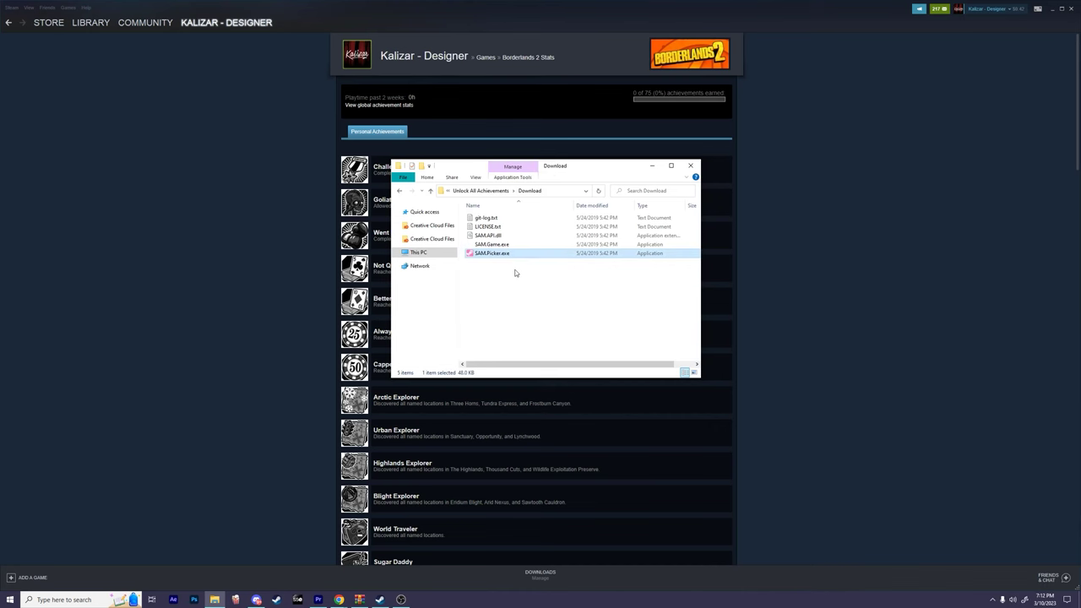
left_click_drag(291, 36, 614, 165)
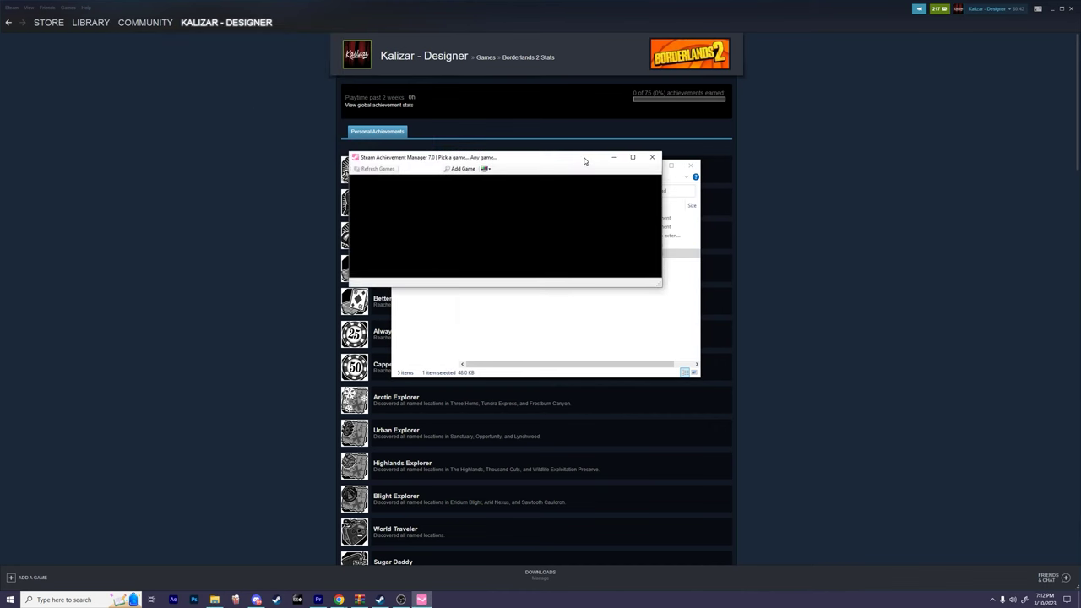
left_click_drag(657, 285, 733, 396)
left_click_drag(522, 161, 513, 179)
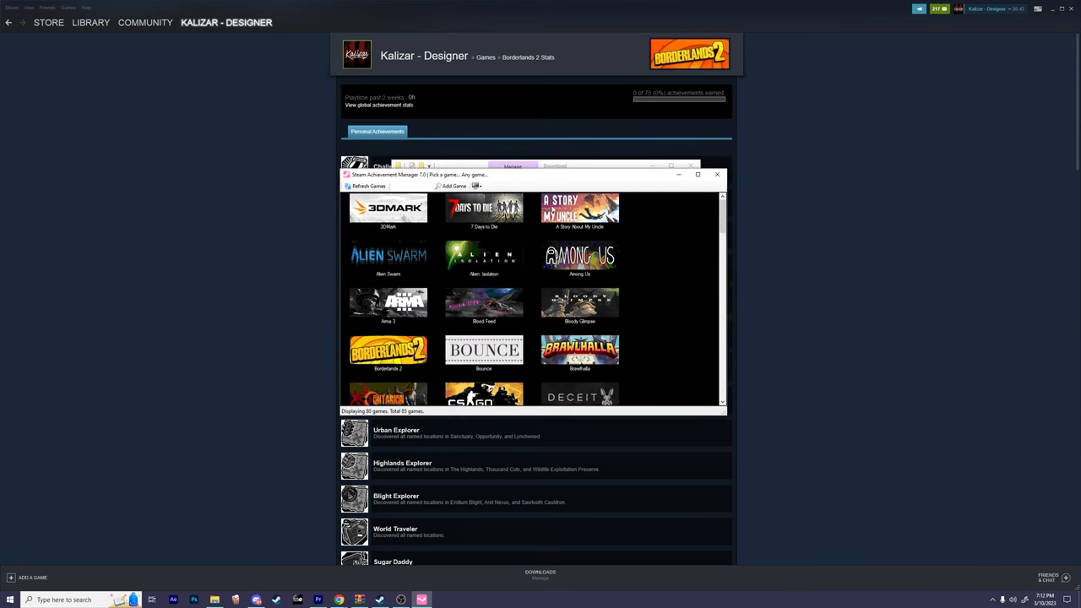
left_click_drag(726, 287, 740, 293)
Look through the picker's game list and position its window over the folder window, clear of the stats summary
scroll(564, 300, "down", 15)
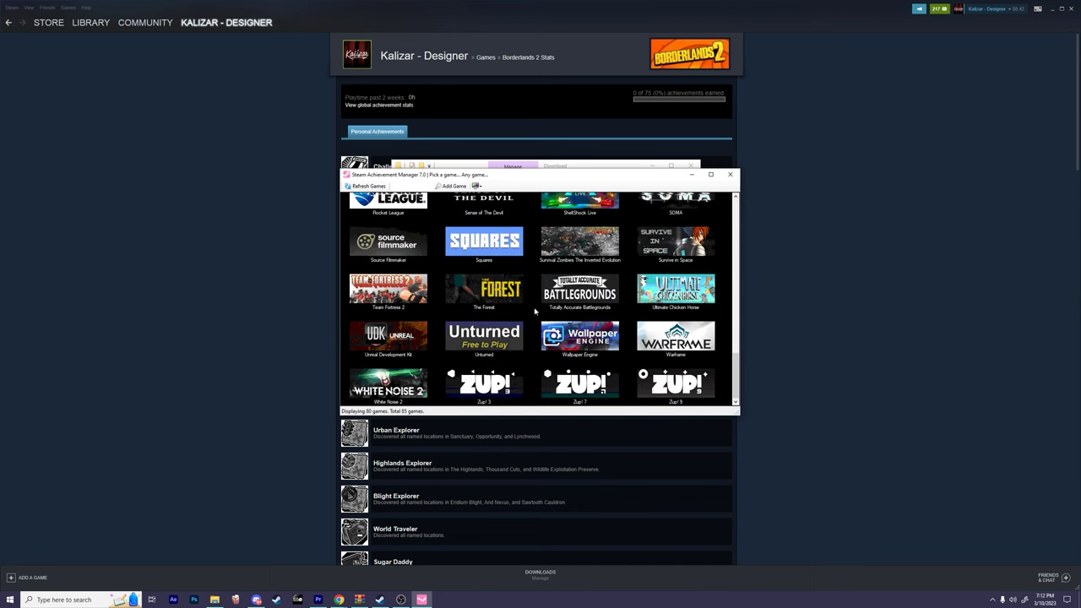
scroll(532, 374, "up", 15)
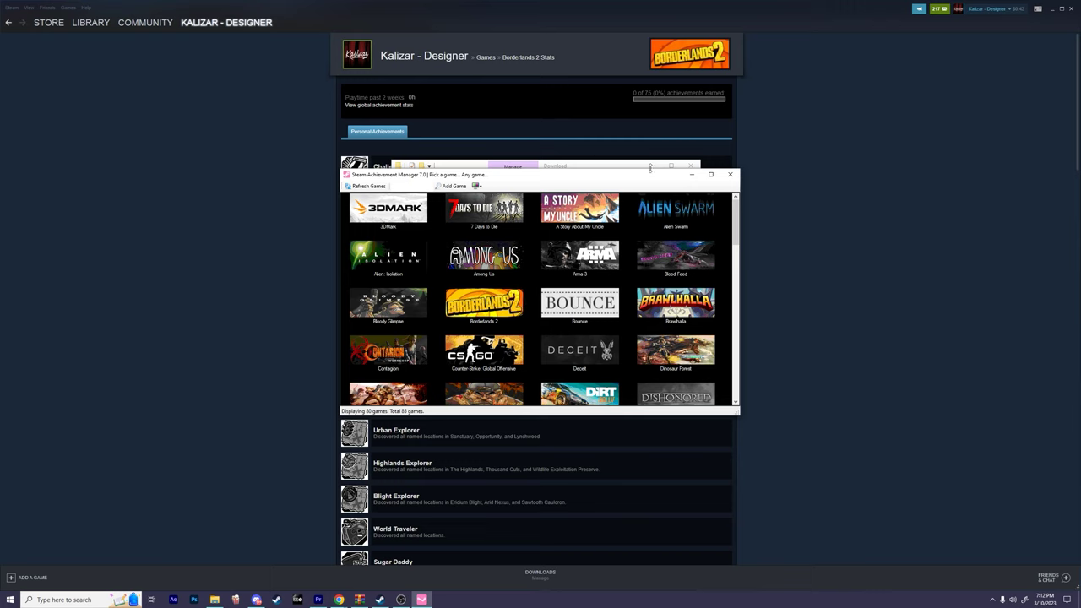
left_click_drag(649, 169, 651, 158)
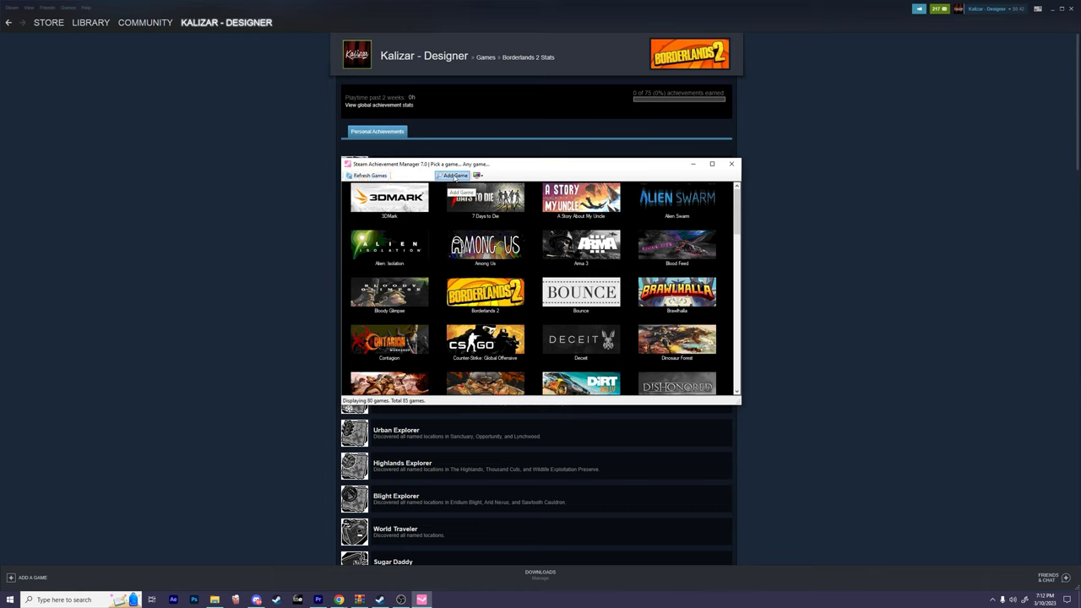
left_click_drag(580, 166, 585, 218)
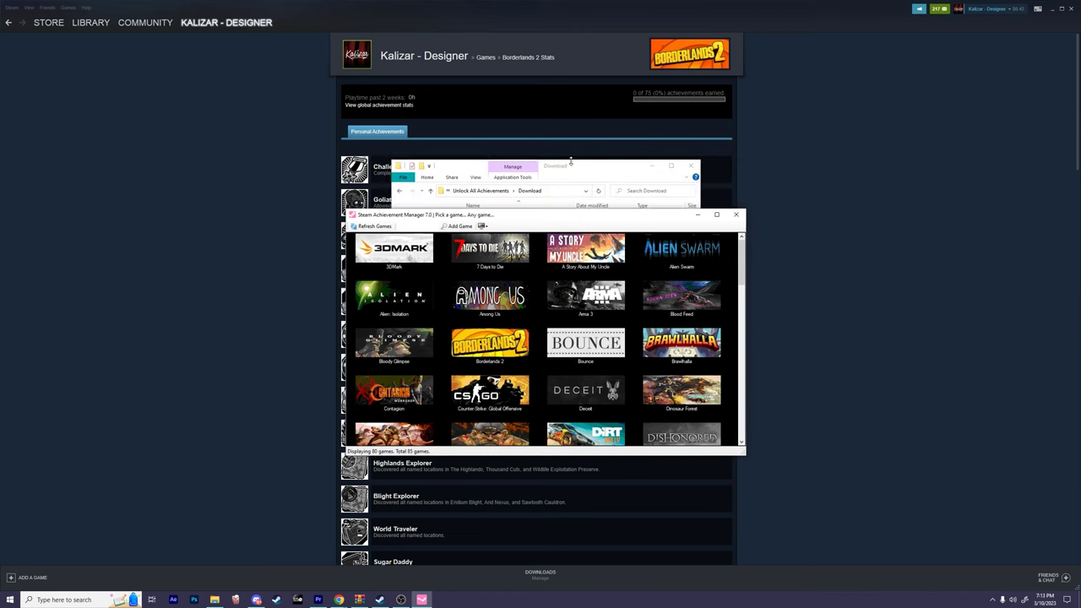
left_click_drag(535, 160, 535, 273)
left_click_drag(599, 221, 586, 214)
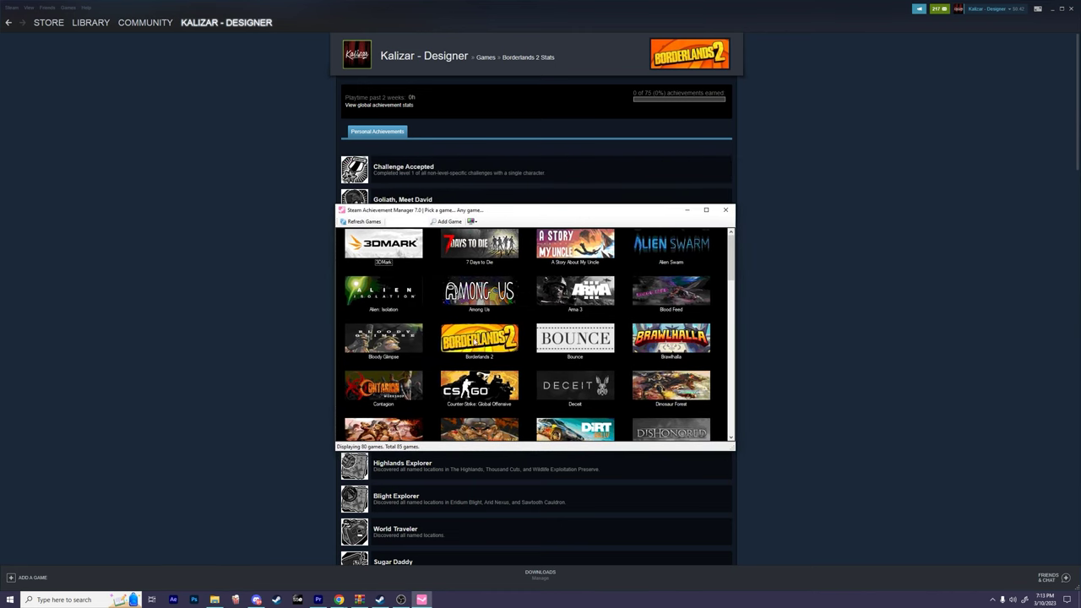
Open Borderlands 2 in the achievement manager and enlarge its achievements window to cover the game picker
scroll(480, 324, "down", 1)
left_click(481, 274)
scroll(488, 279, "up", 1)
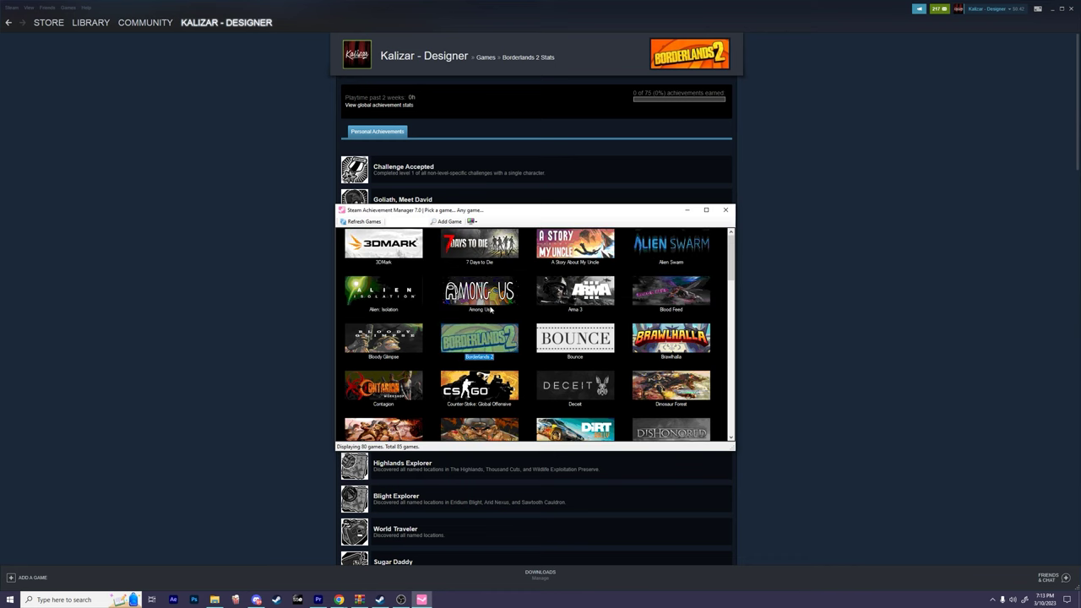
double_click(486, 338)
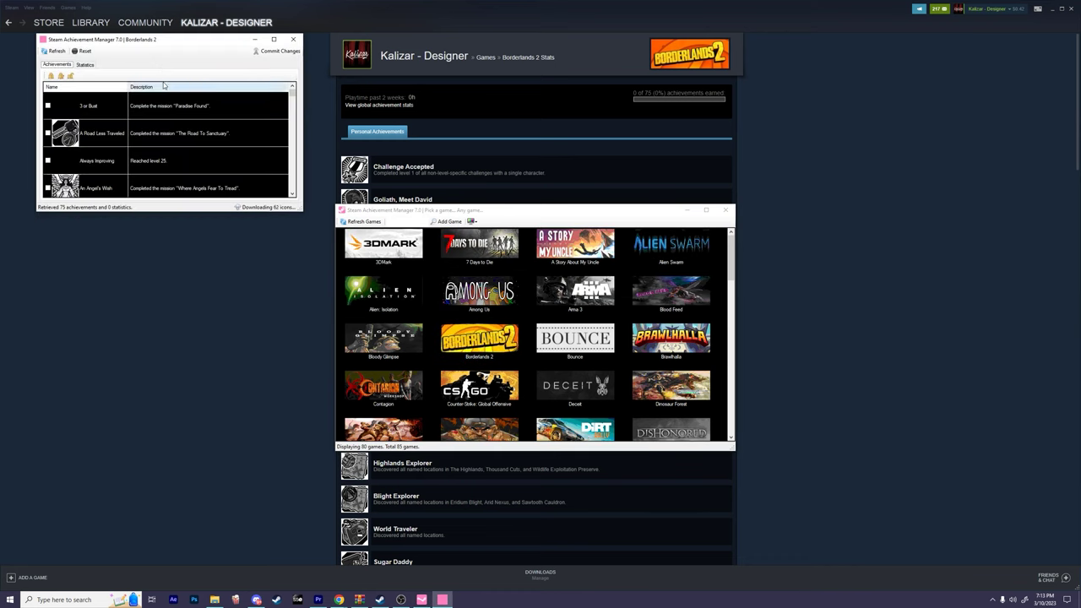
left_click_drag(179, 41, 476, 212)
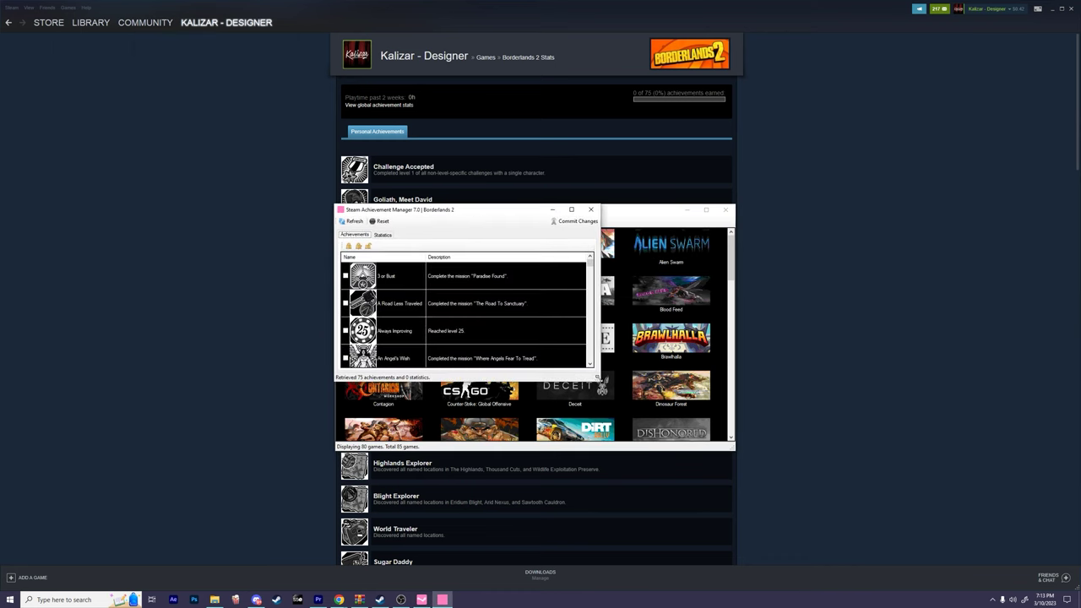
left_click_drag(602, 381, 741, 456)
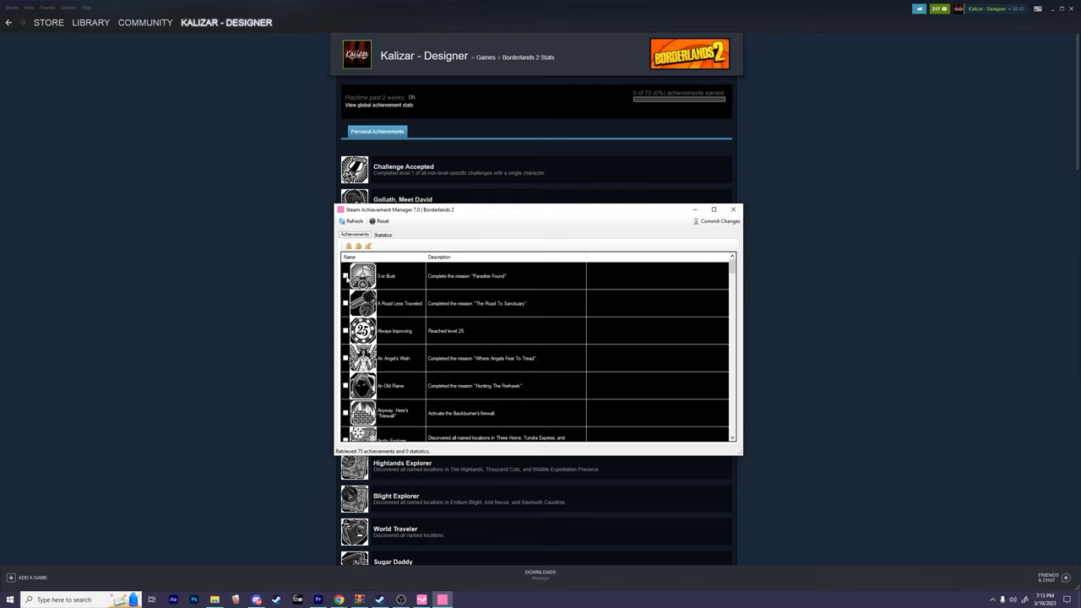
Unlock the "3 or Bust" achievement in Borderlands 2, commit it, and reload the game's Steam stats page
left_click(345, 276)
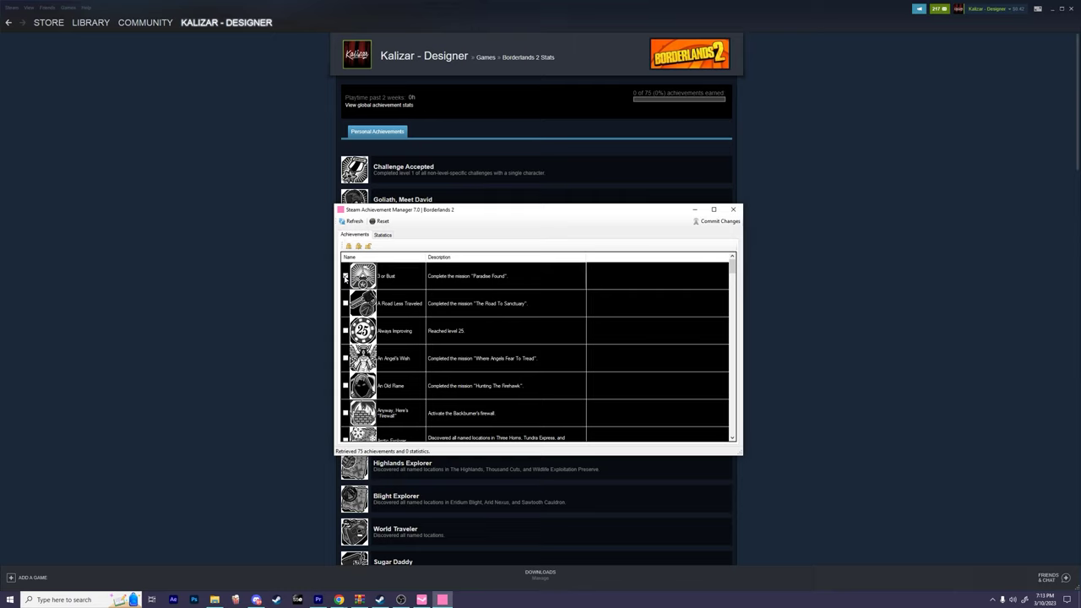
left_click(704, 223)
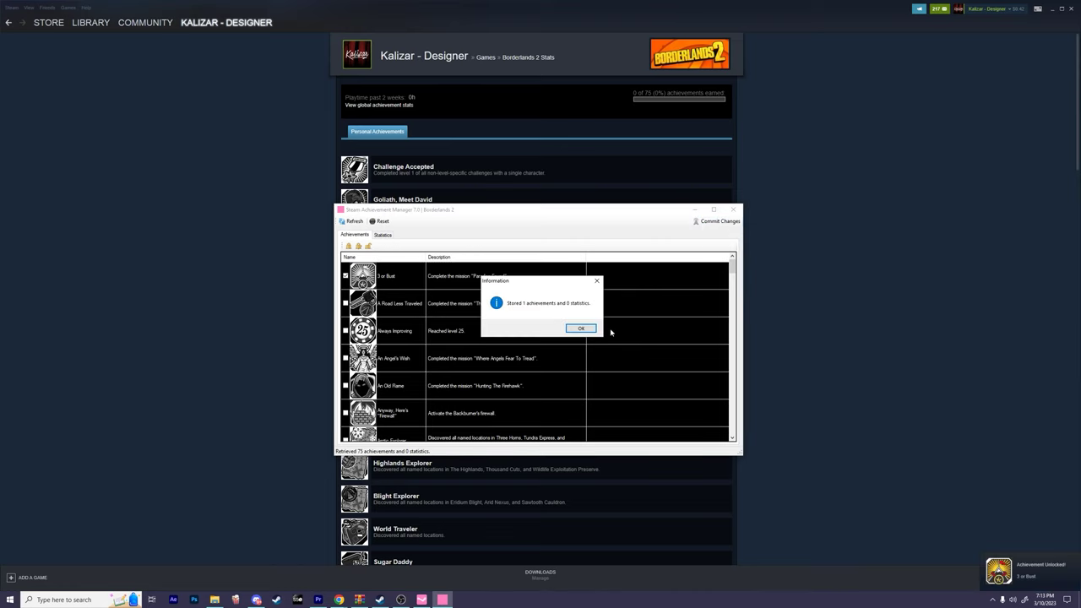
left_click(581, 328)
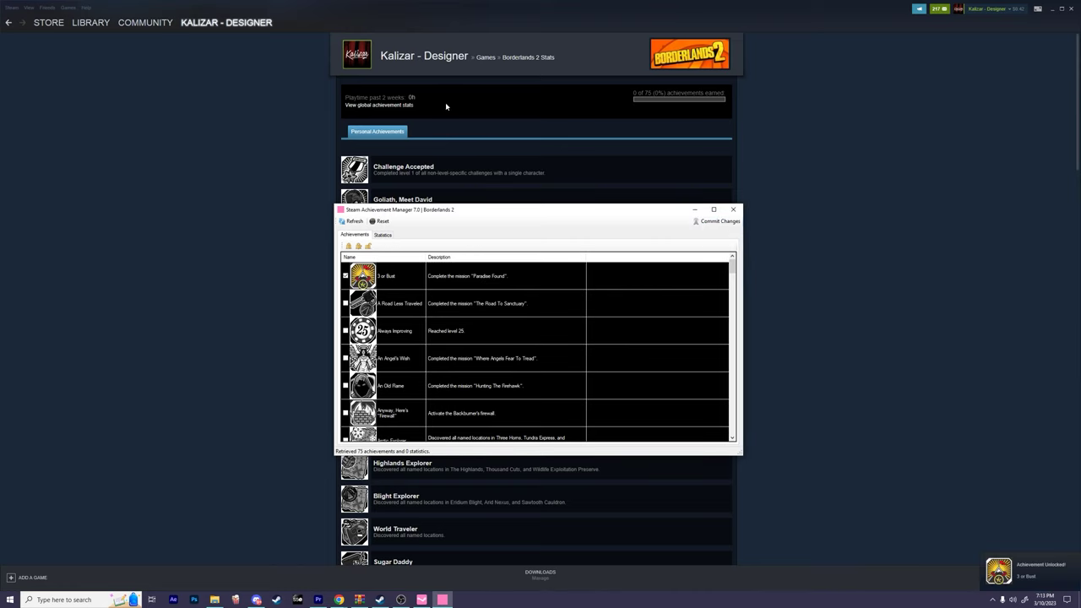
left_click(521, 57)
left_click_drag(466, 174, 373, 166)
Lock the "3 or Bust" achievement again, commit the change, and reload the Borderlands 2 stats page
key("alt+Tab")
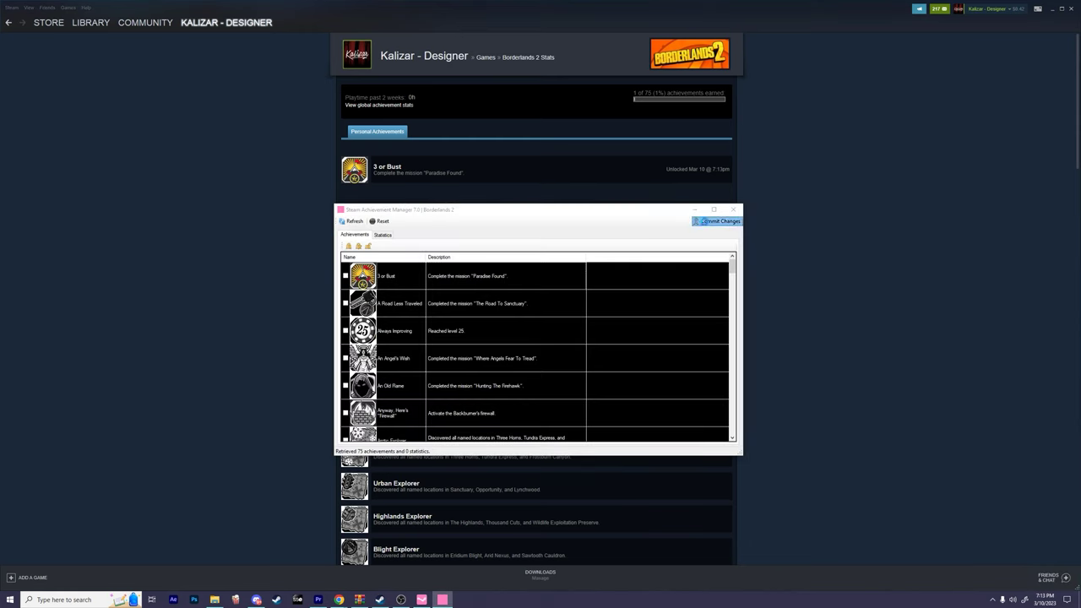
left_click(716, 221)
left_click(581, 329)
left_click(519, 163)
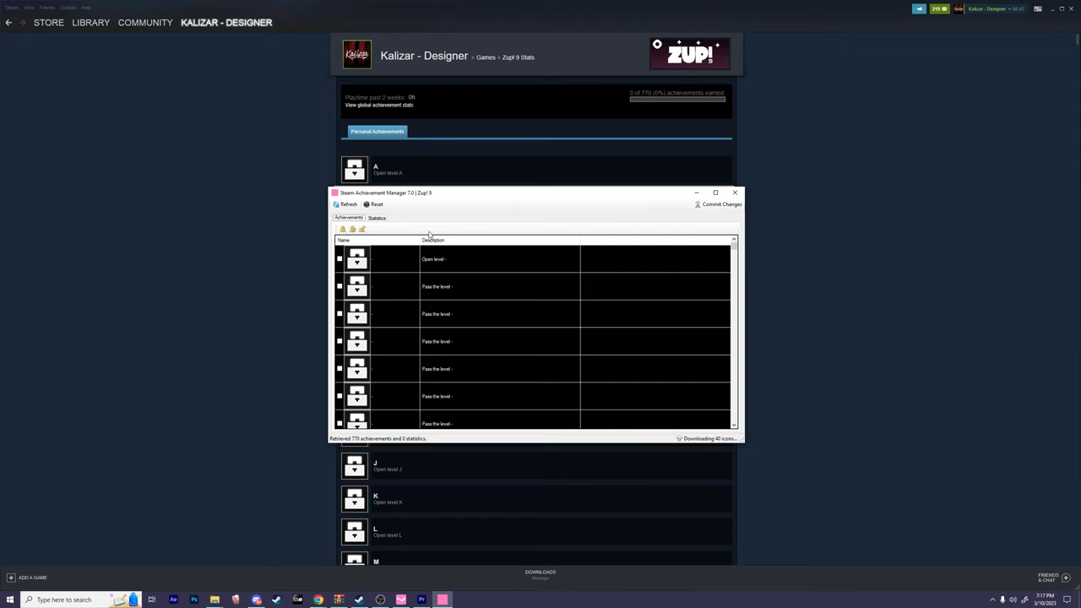
Unlock all Zup! 9 achievements at once, commit the changes, and reload the game's Steam stats page
left_click(362, 229)
left_click(714, 204)
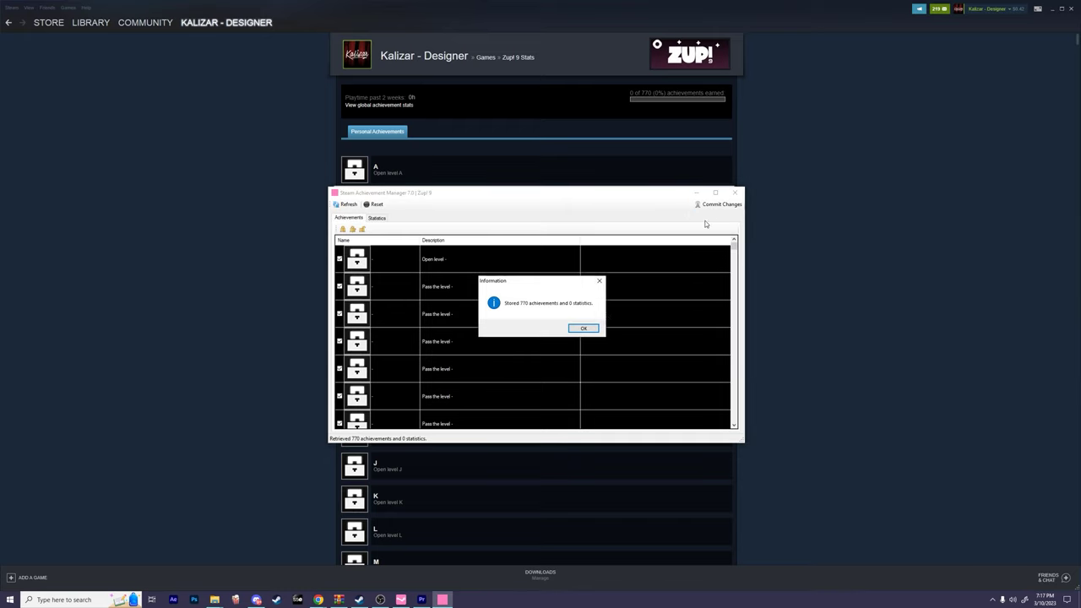
left_click(581, 327)
left_click(524, 58)
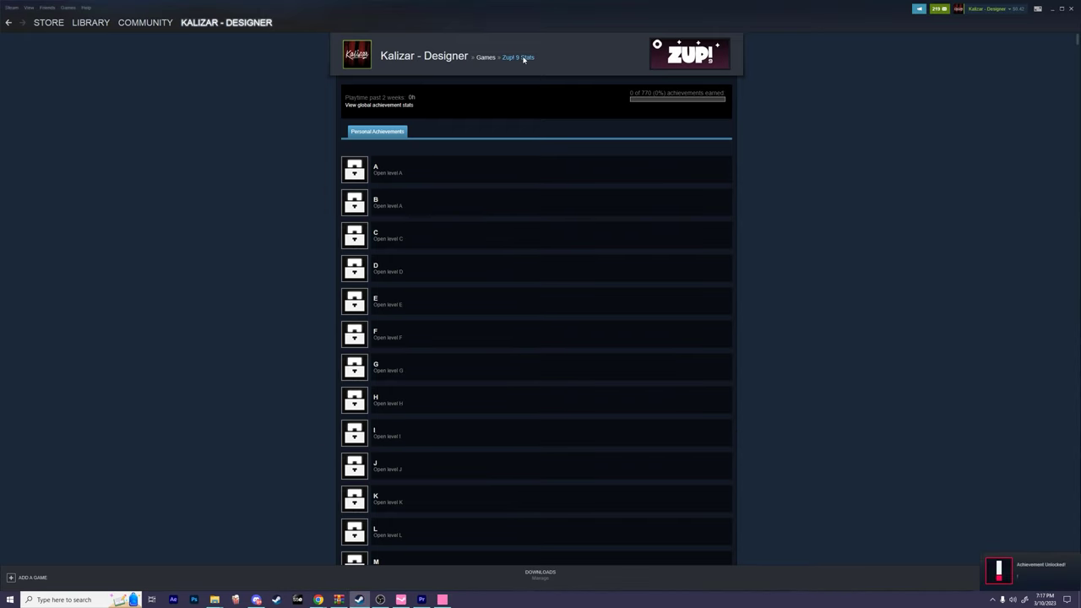
left_click_drag(613, 95, 558, 101)
Lock all Zup! 9 achievements again, commit the changes, and reload the Zup! 9 stats page
left_click(442, 600)
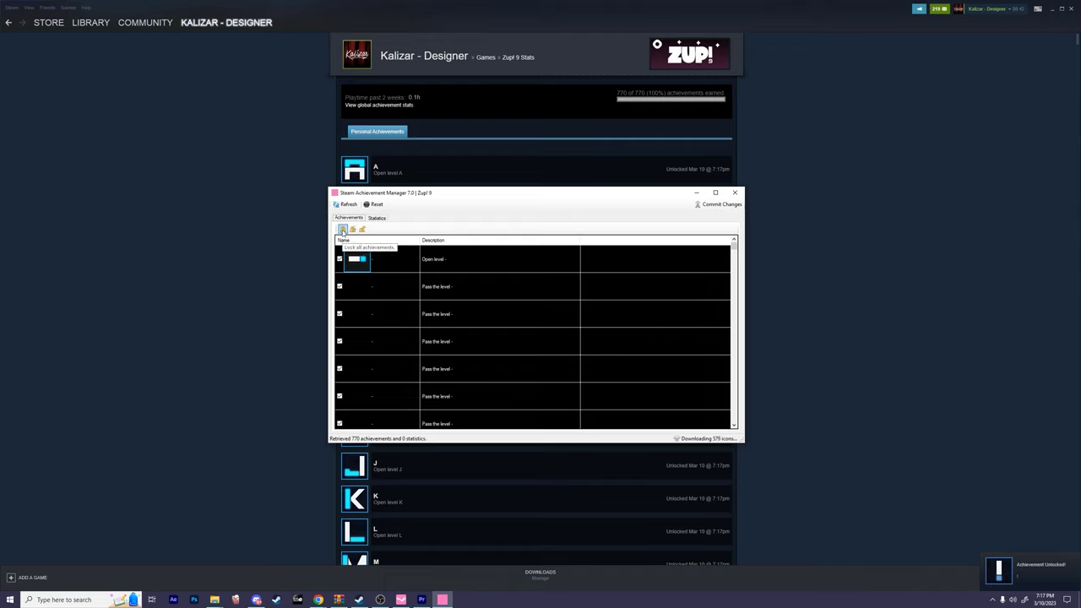
left_click(710, 205)
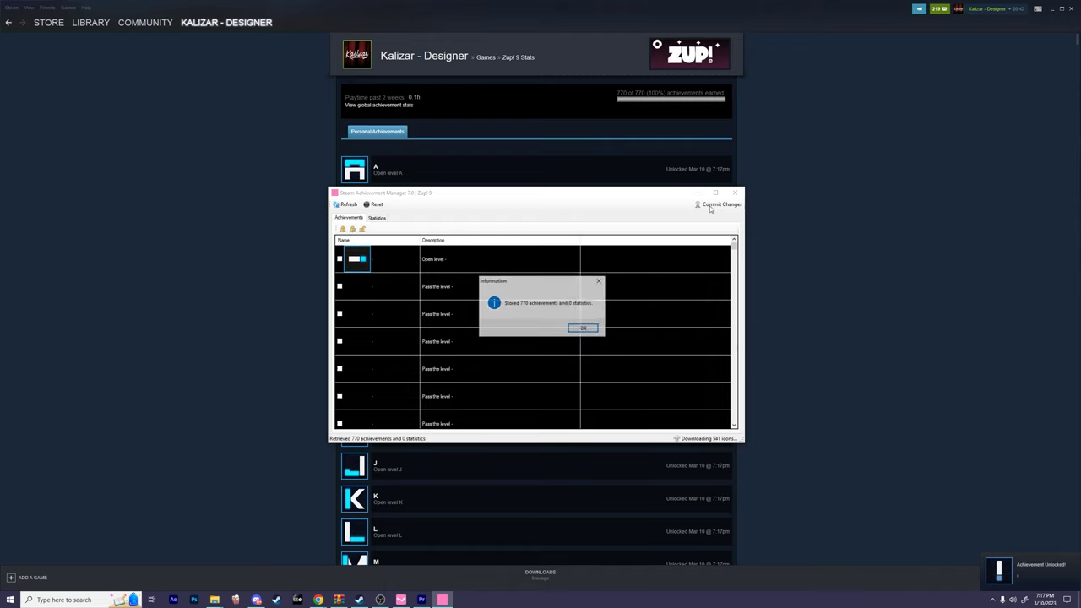
left_click(584, 328)
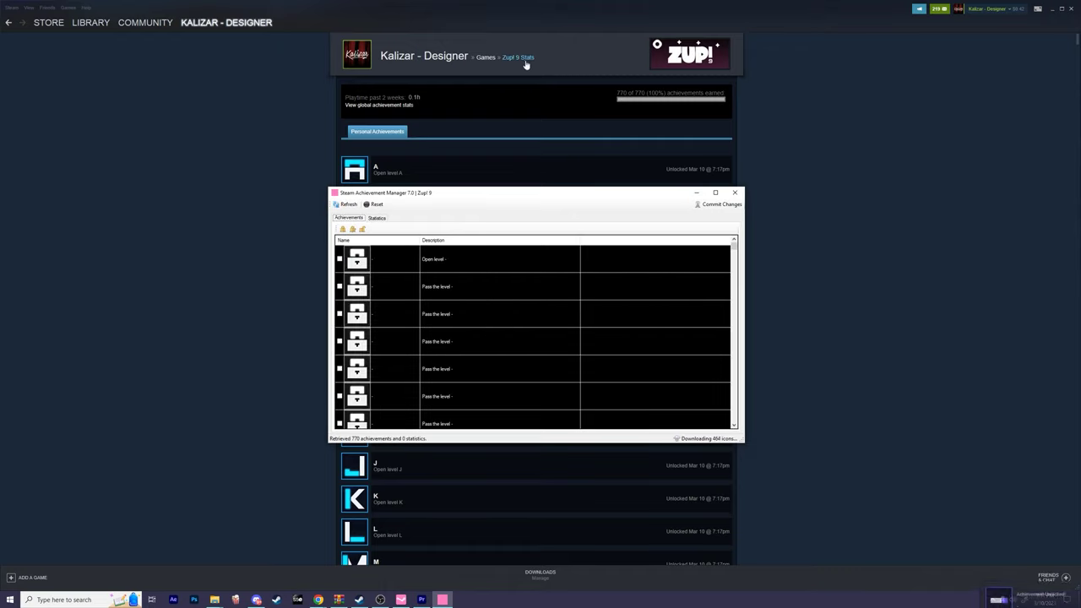
left_click(525, 64)
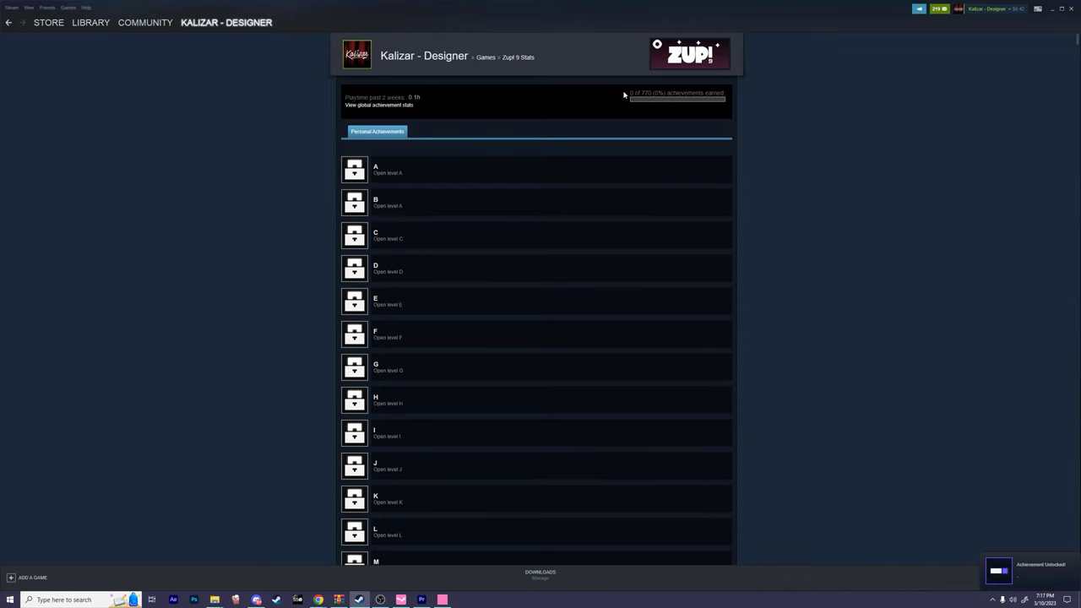
left_click_drag(624, 94, 725, 96)
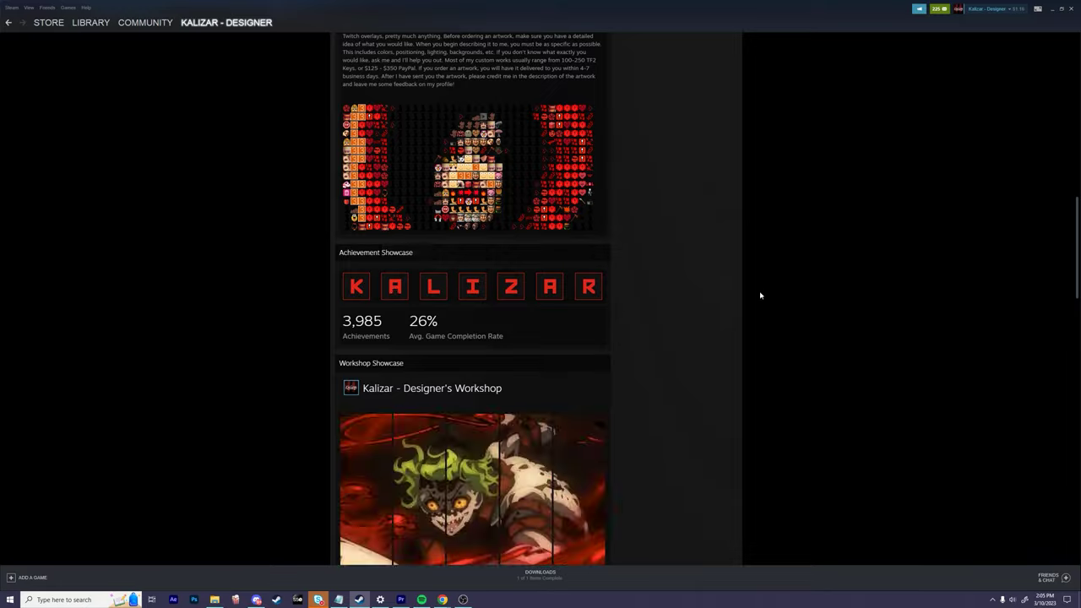
scroll(760, 297, "up", 1)
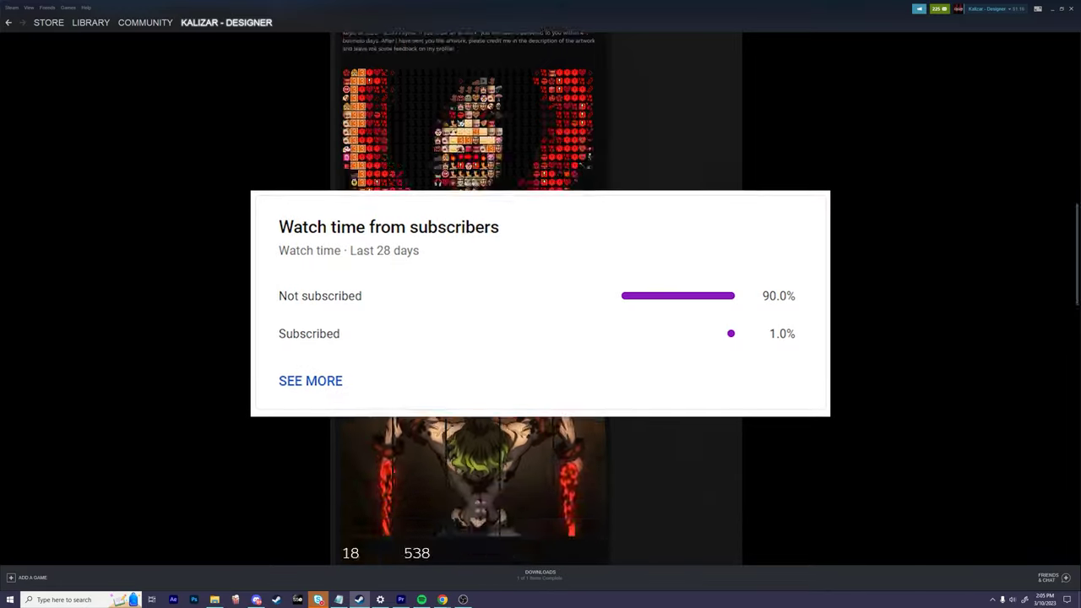
scroll(540, 304, "down", 10)
scroll(541, 304, "up", 10)
scroll(540, 304, "down", 5)
scroll(541, 304, "down", 10)
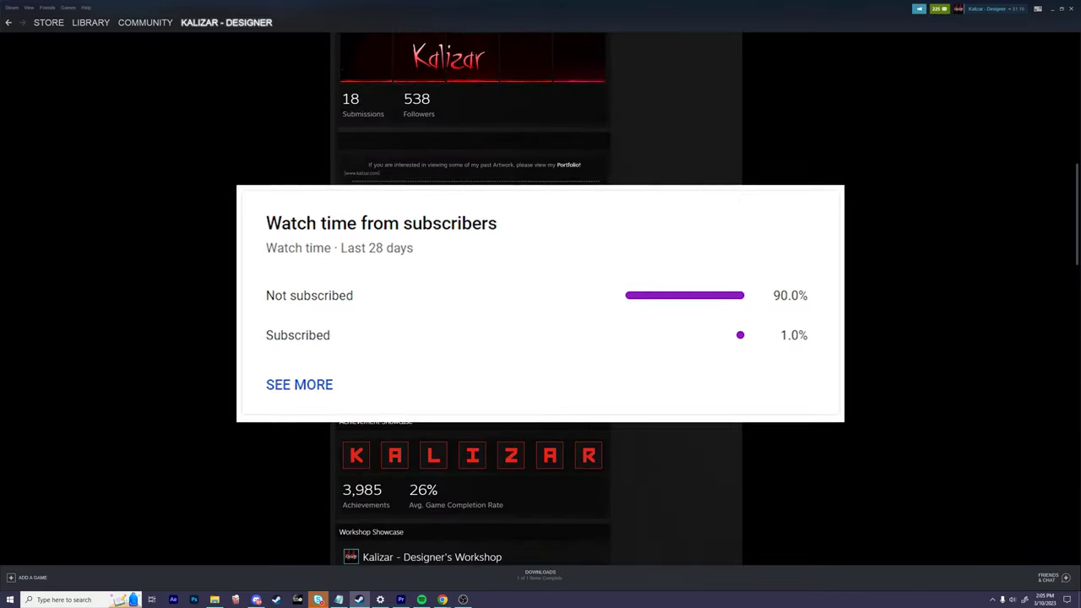